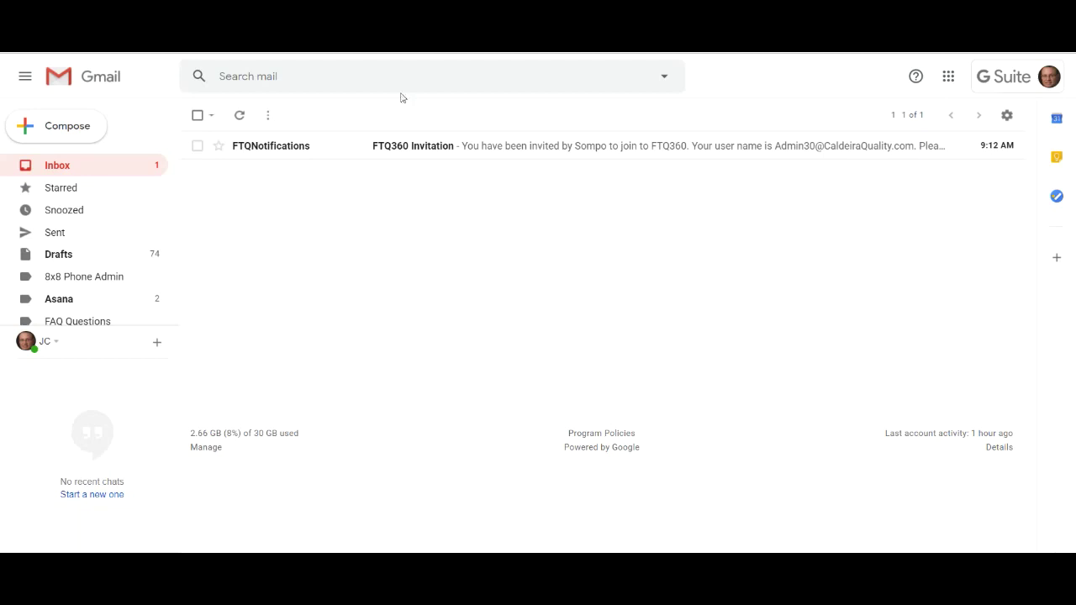
Open the FTQ360 Invitation email, follow its link, and set and confirm the new account password.
left_click(292, 149)
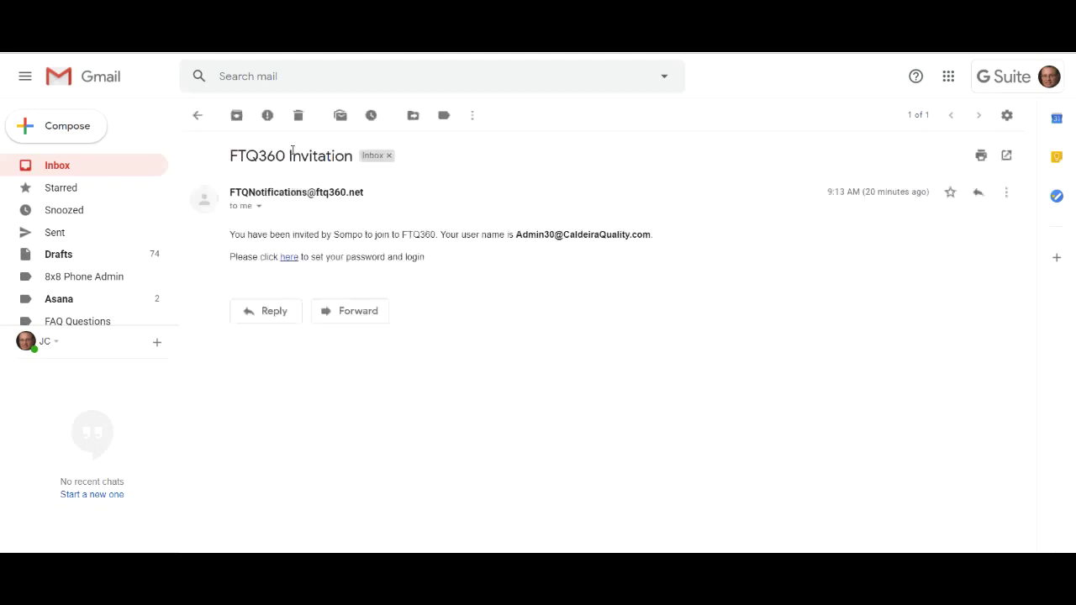
left_click(289, 260)
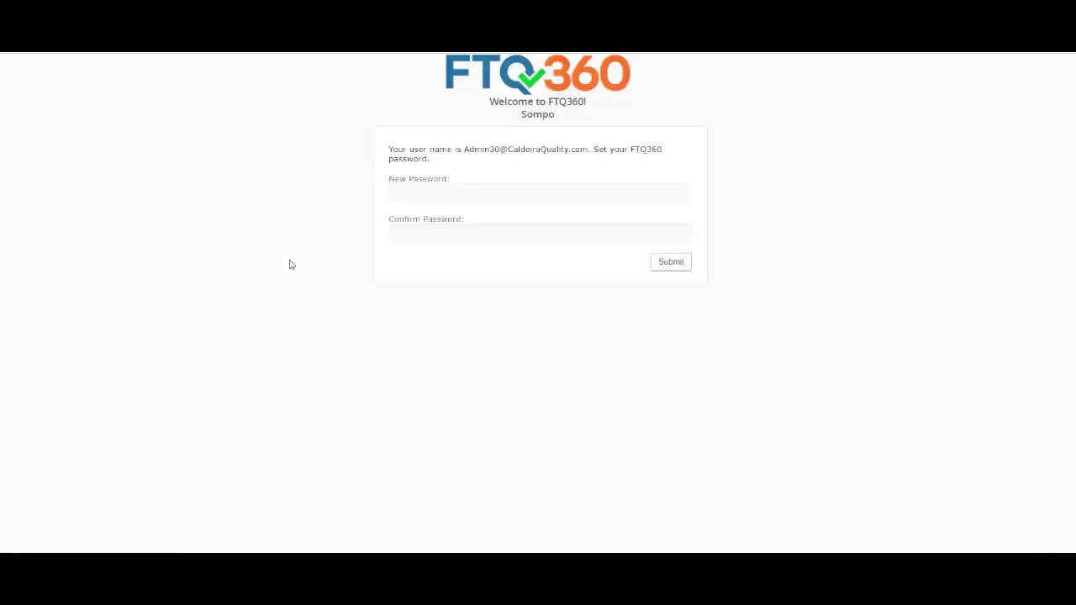
left_click(410, 198)
type("•••")
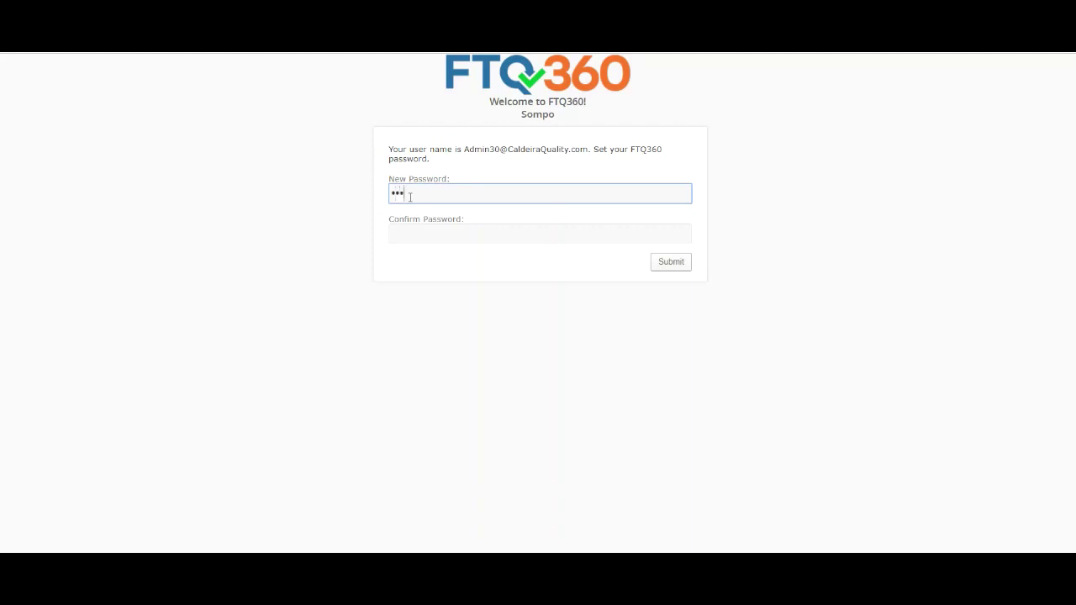
type("•••••")
key("Tab")
type("••••••••")
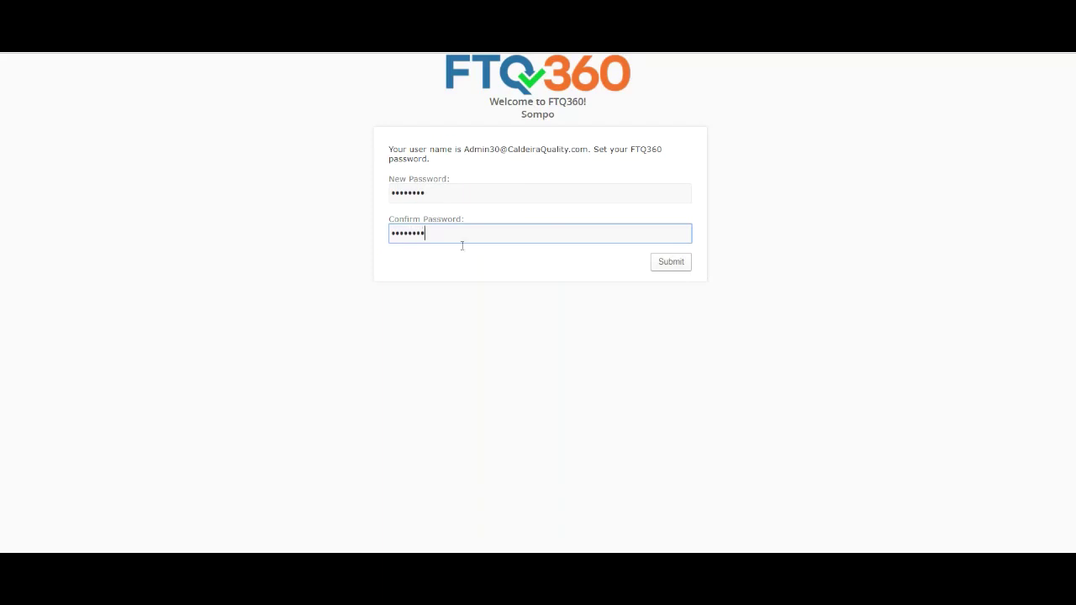
left_click(673, 263)
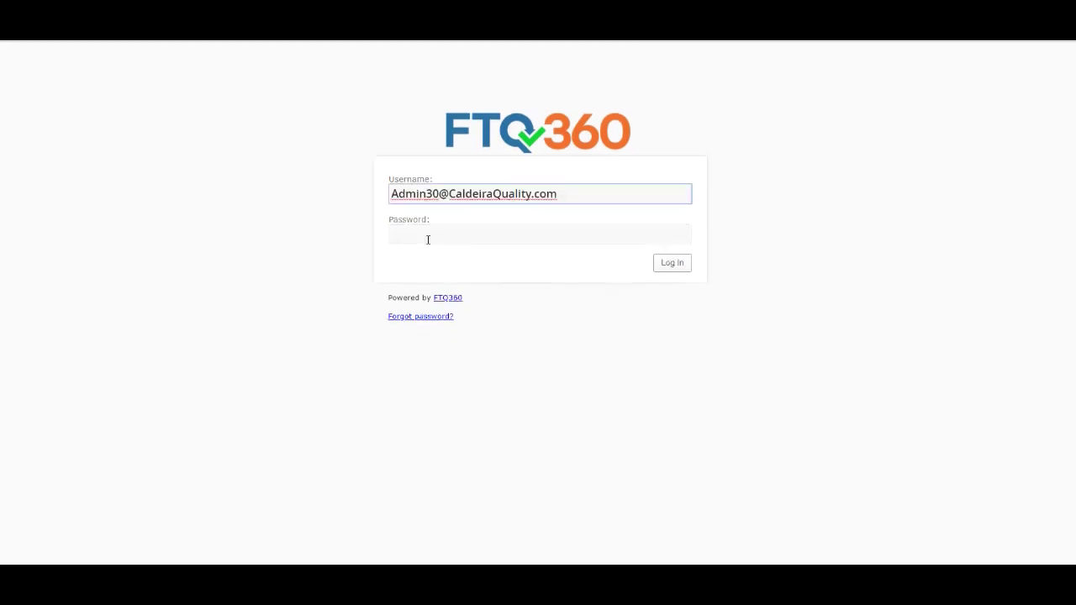
Log in with the account password and accept the license agreement, confirming that the name and company are accurate.
left_click(428, 249)
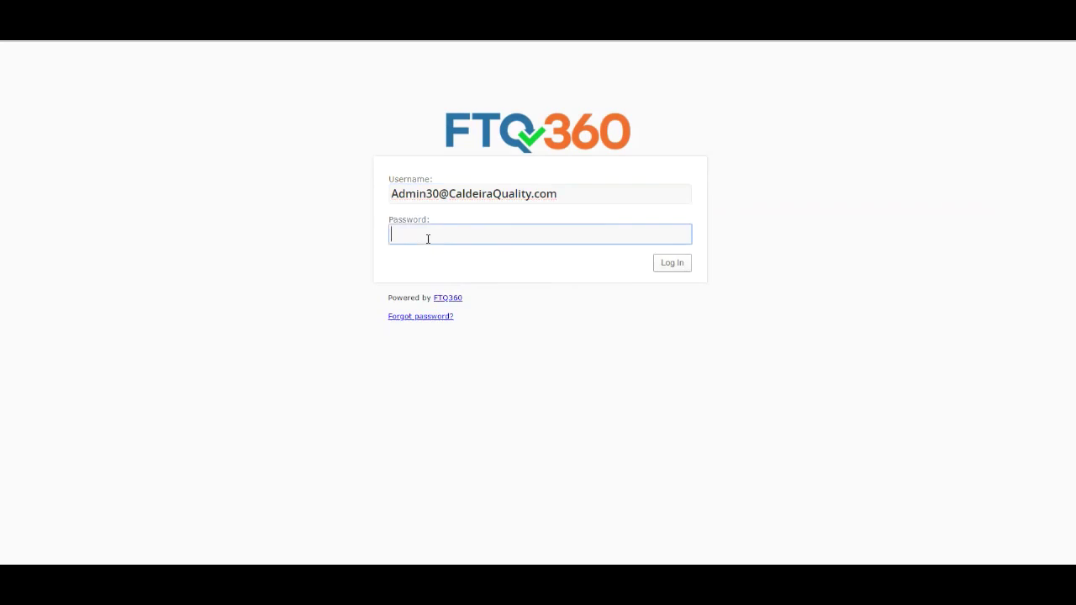
type("••••••••")
left_click(667, 267)
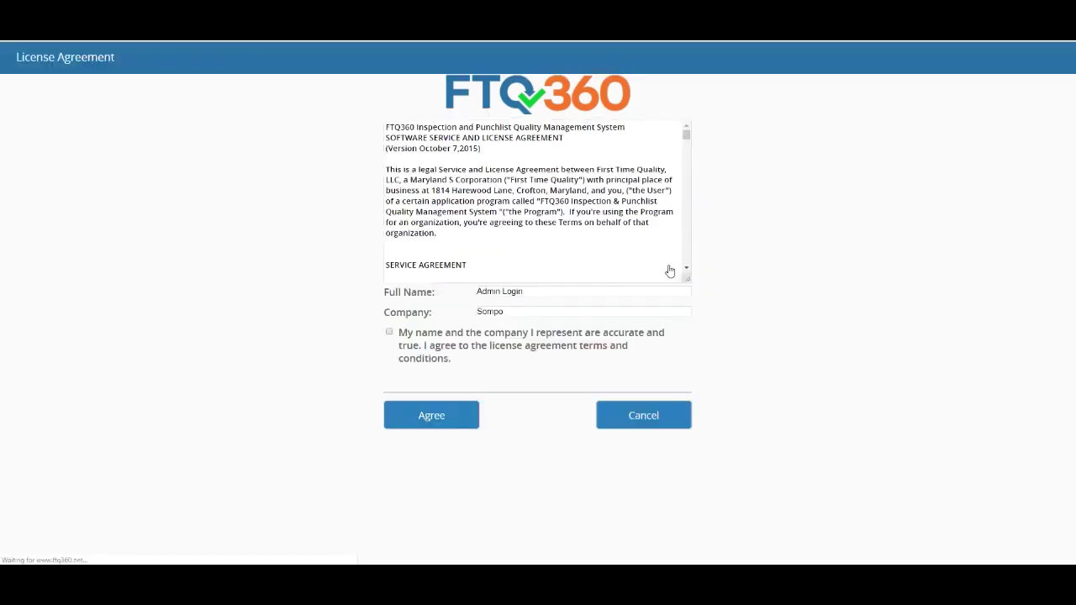
left_click(390, 334)
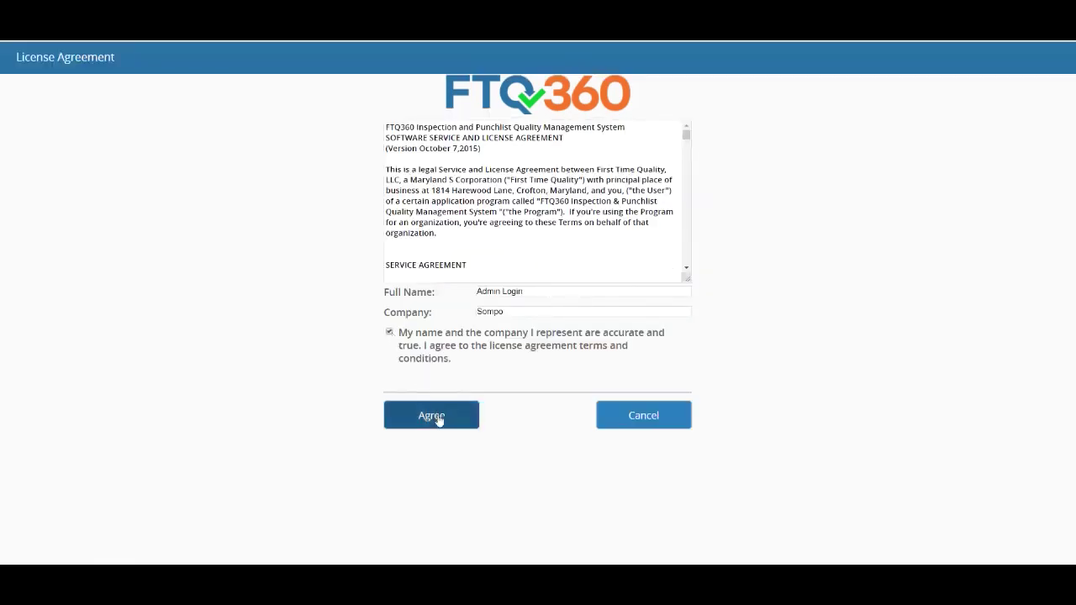
left_click(434, 417)
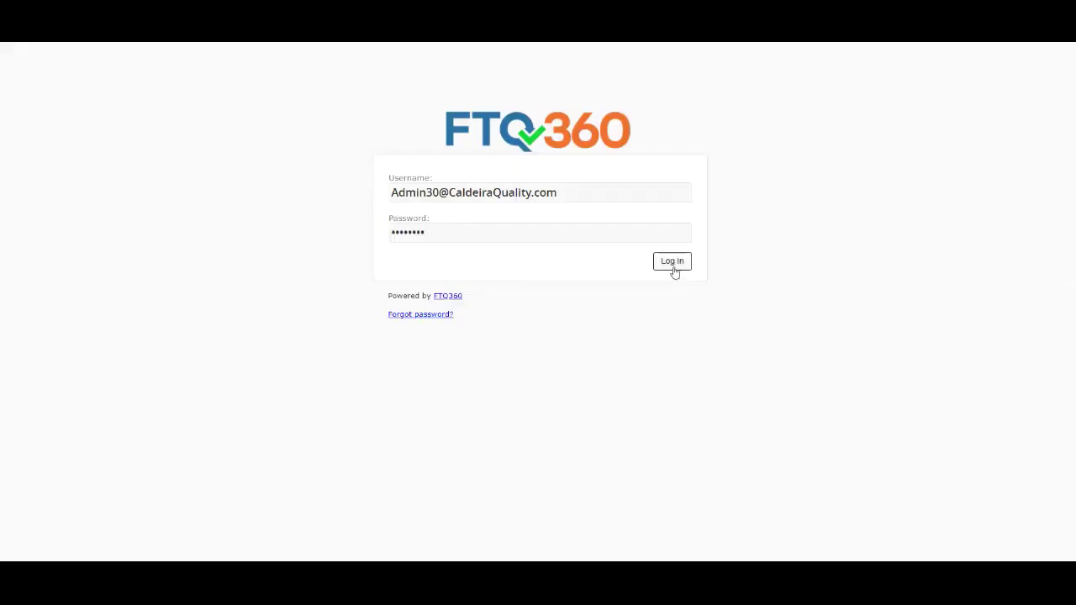
Log in again and open the 151 N Franklin project by searching the project list for "frank".
left_click(673, 262)
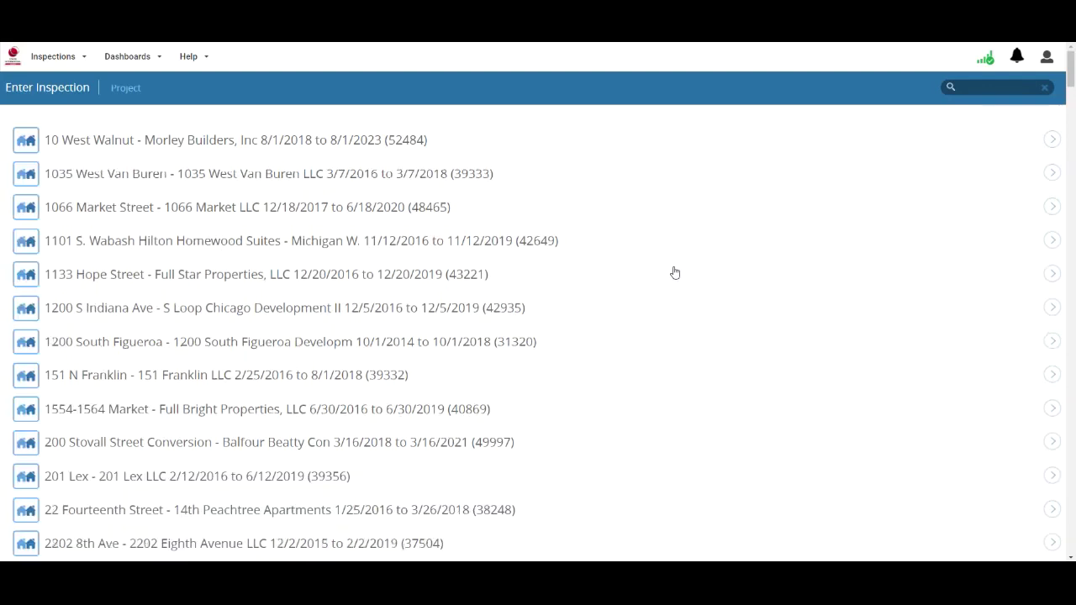
left_click_drag(1072, 83, 1064, 57)
left_click(981, 90)
type("frank")
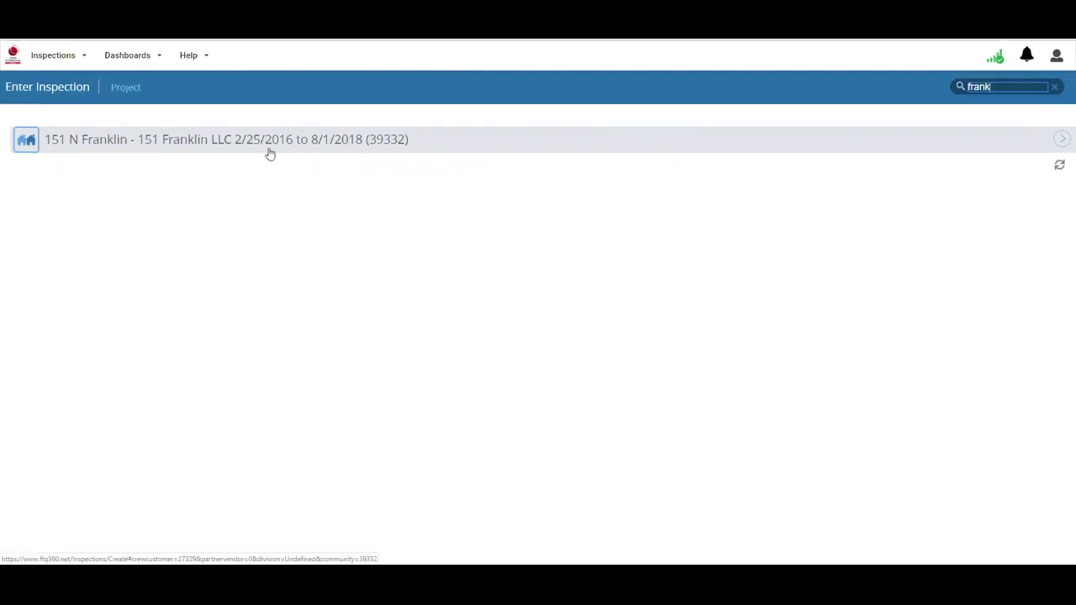
left_click(194, 144)
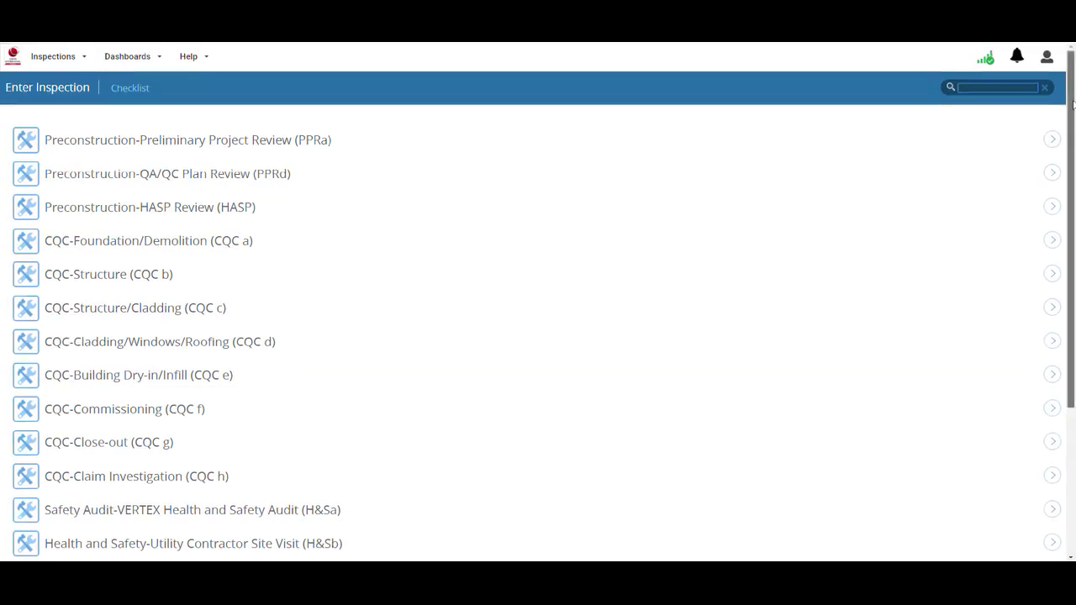
Search the checklists for "steel" and open CQC-Structural Steel mid to high rise structure.
left_click_drag(1073, 105, 1043, 104)
left_click(996, 87)
type("st")
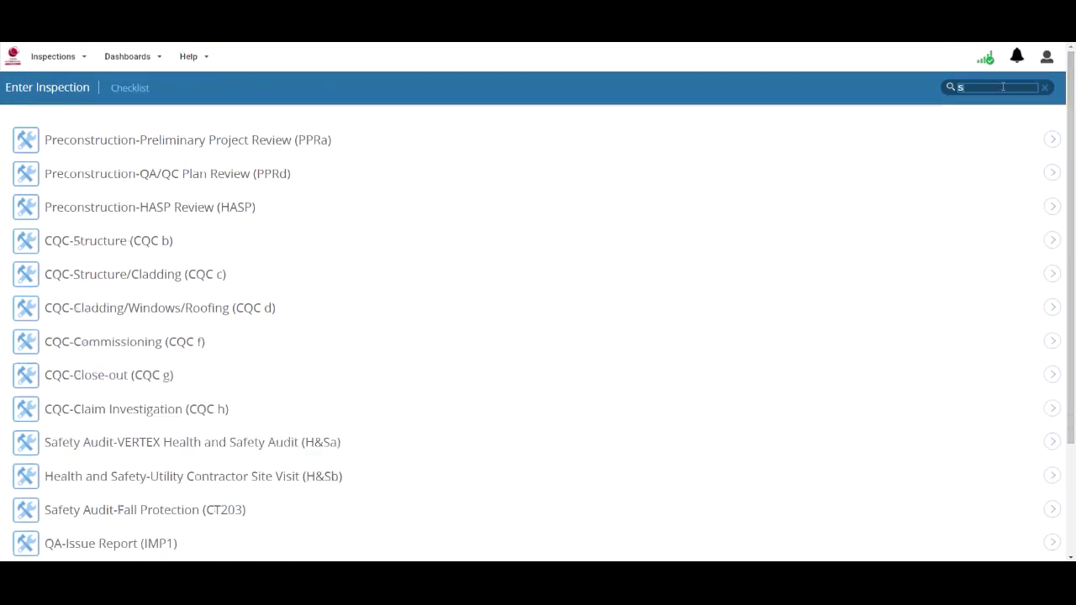
type("e")
key("BackSpace")
key("BackSpace")
key("BackSpace")
type("post")
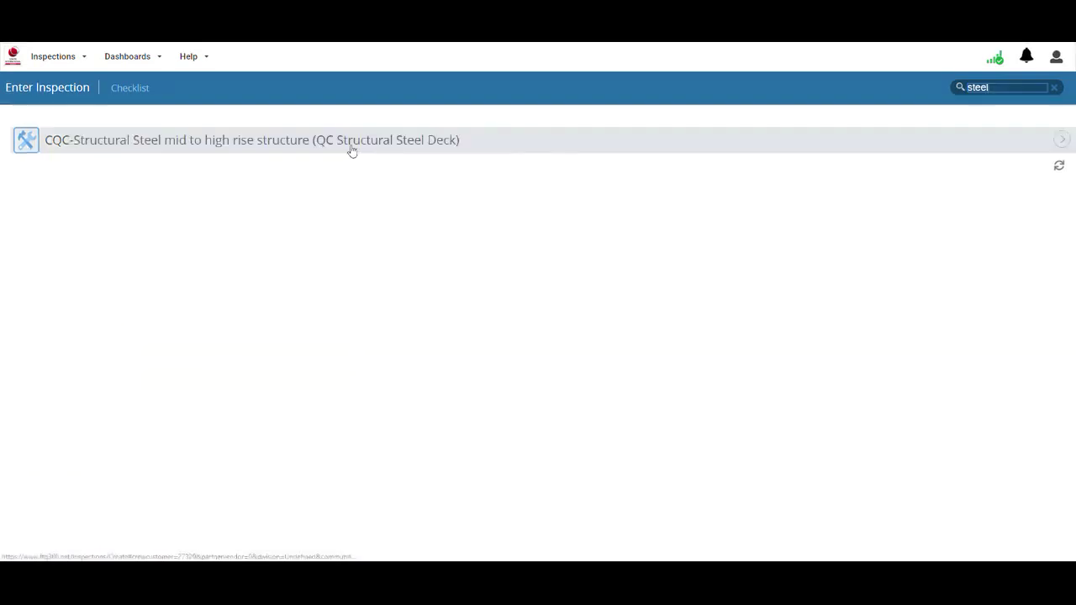
left_click(351, 149)
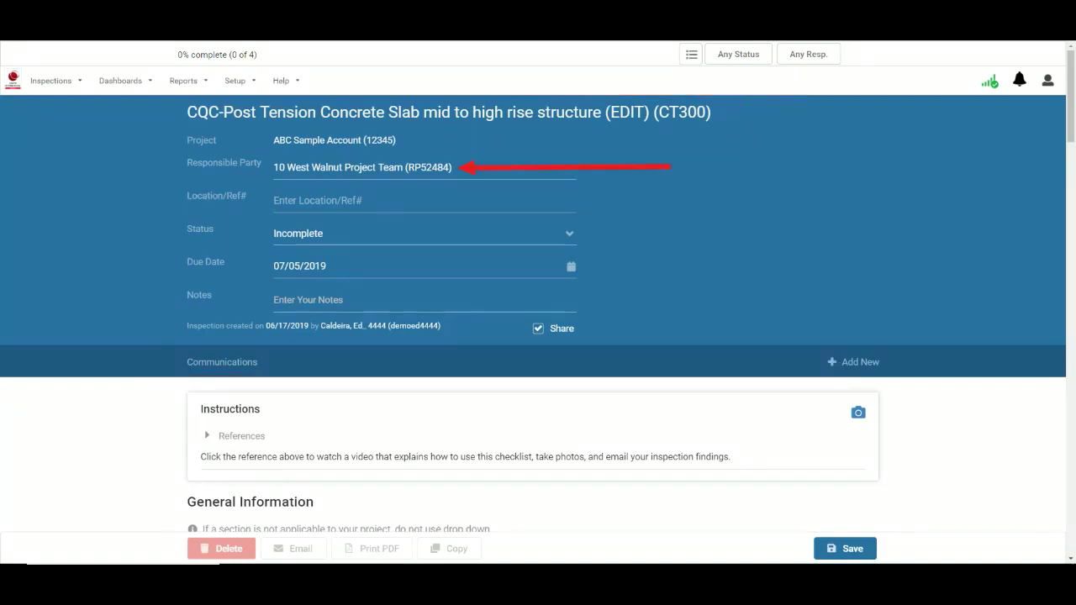
Set the inspection's due date to 07/16/2019 and enter "general notes" as its notes.
left_click(570, 267)
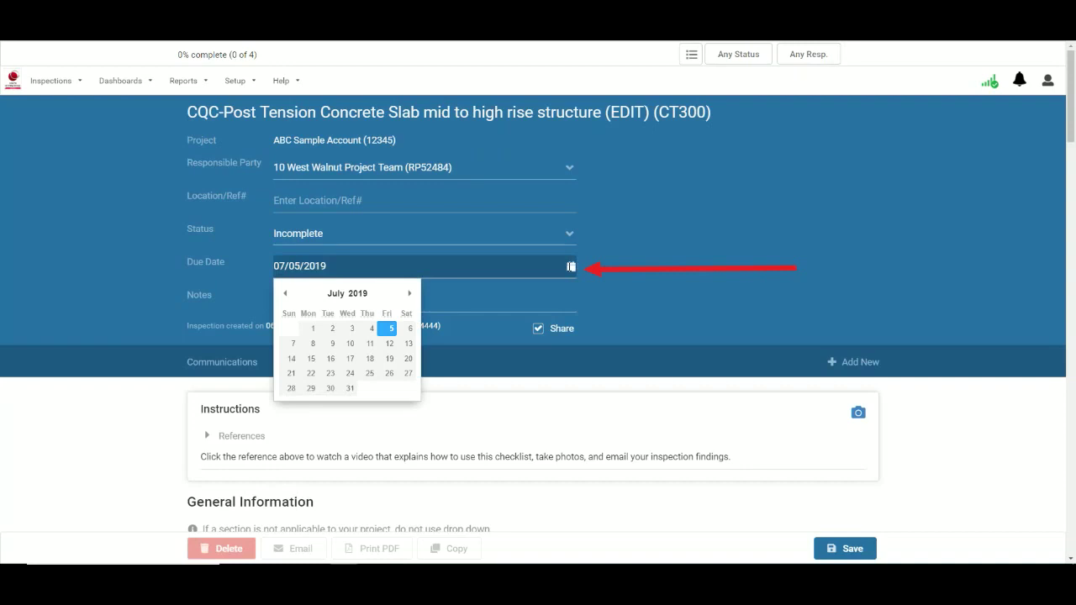
left_click(330, 359)
left_click(324, 299)
type("ge")
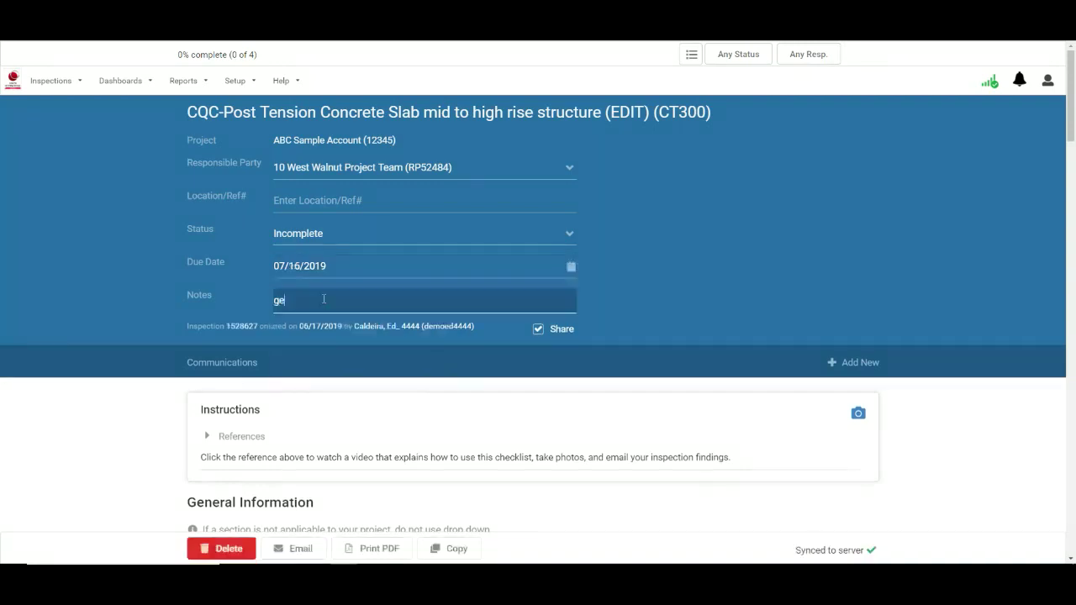
type("neral notes")
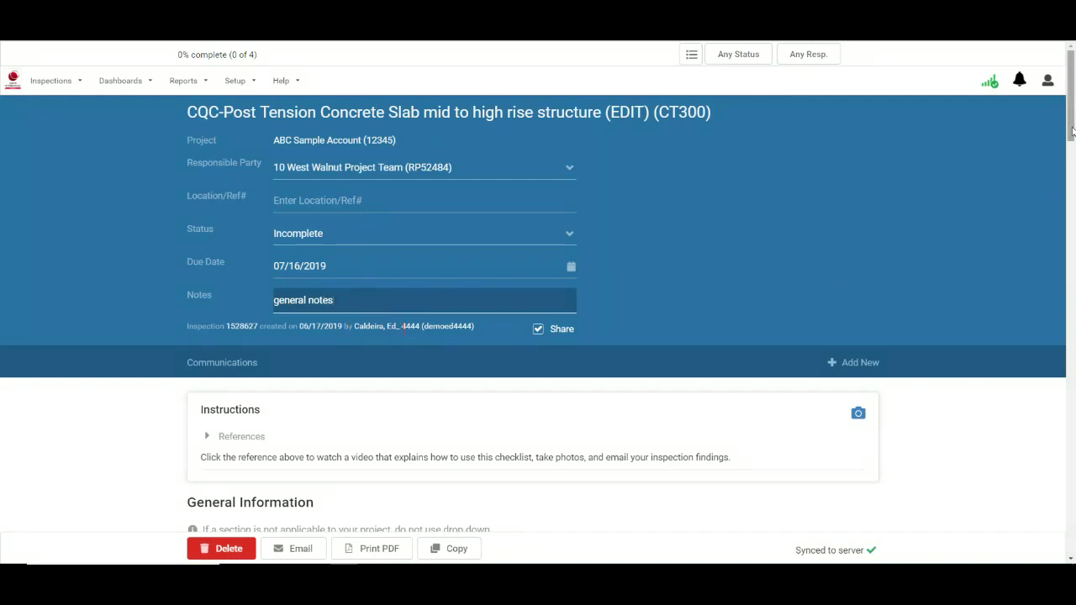
In General Information, enter the quality control engineer's name and the drawing set version/reference V1234.
left_click_drag(1072, 131, 1070, 204)
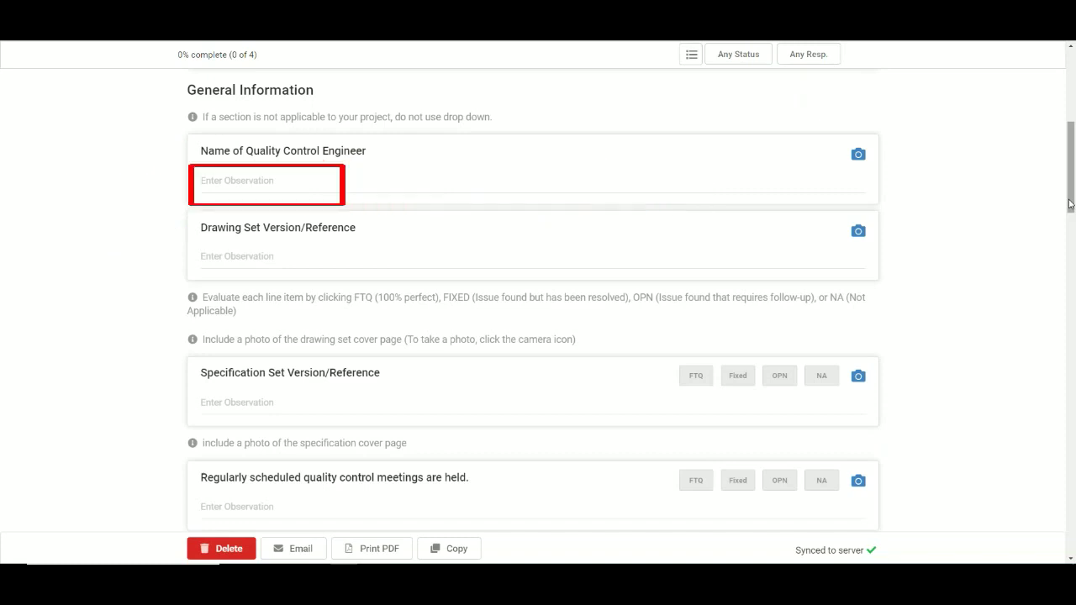
left_click(303, 180)
type("Joe Smith")
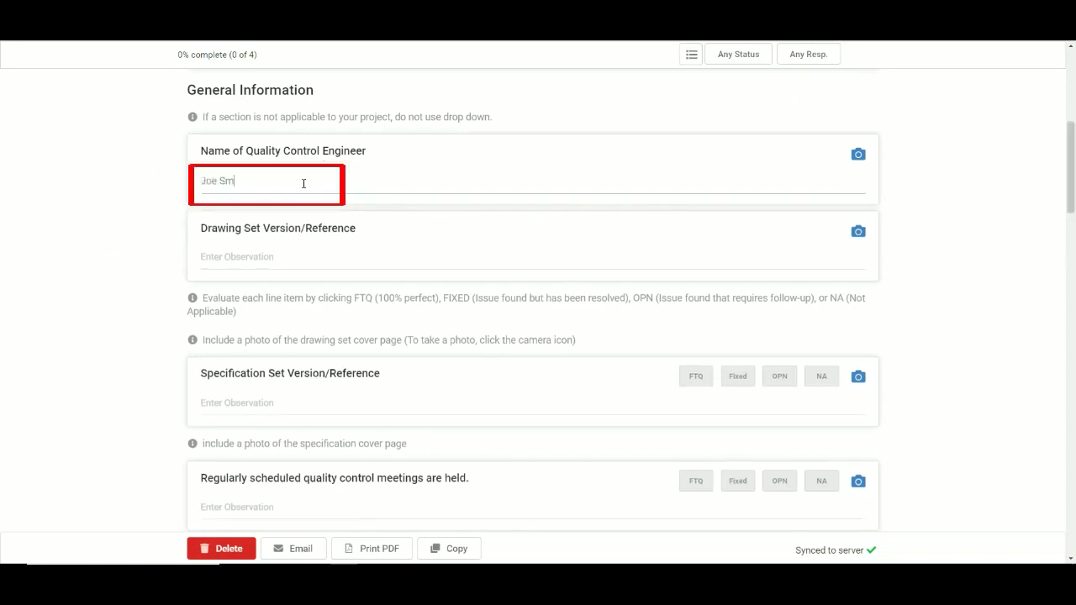
left_click(280, 261)
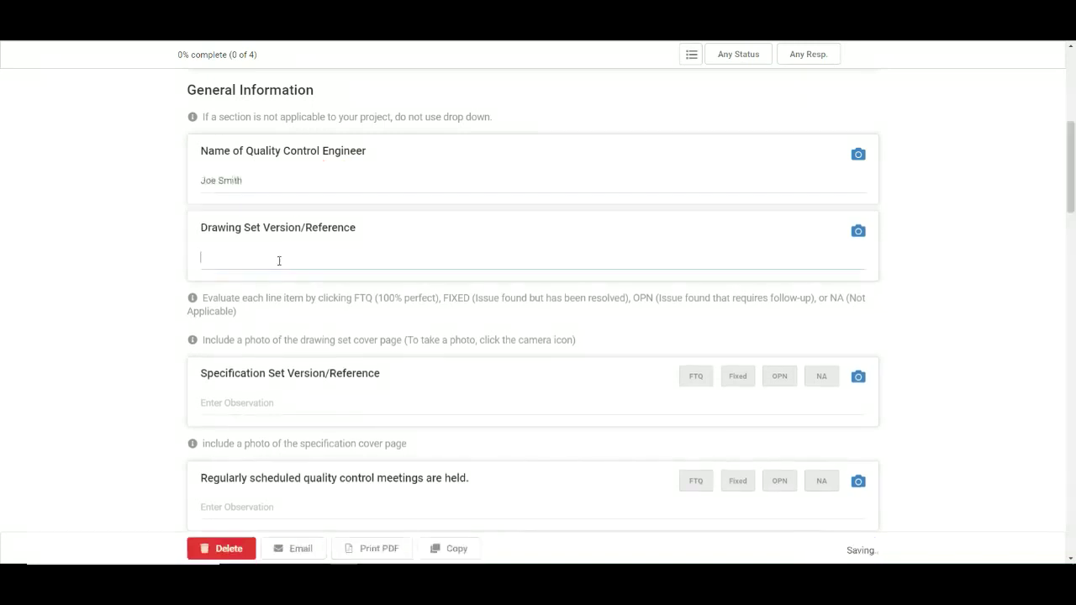
type("V1234")
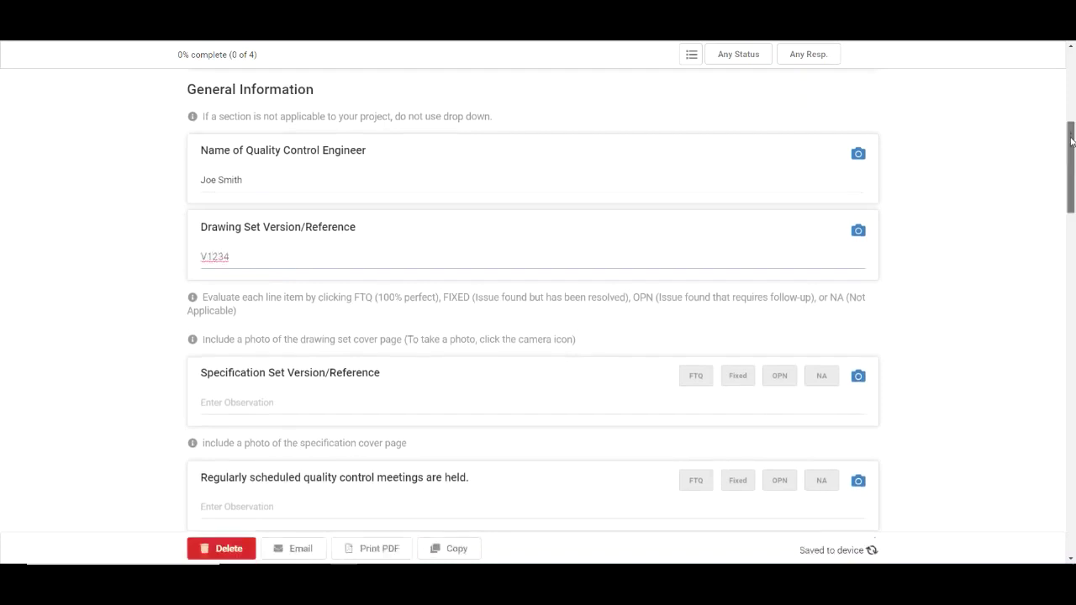
Rate the Specification Set Version/Reference and quality control meetings items FTQ, and switch both ratings to Fixed.
left_click_drag(1073, 140, 1075, 177)
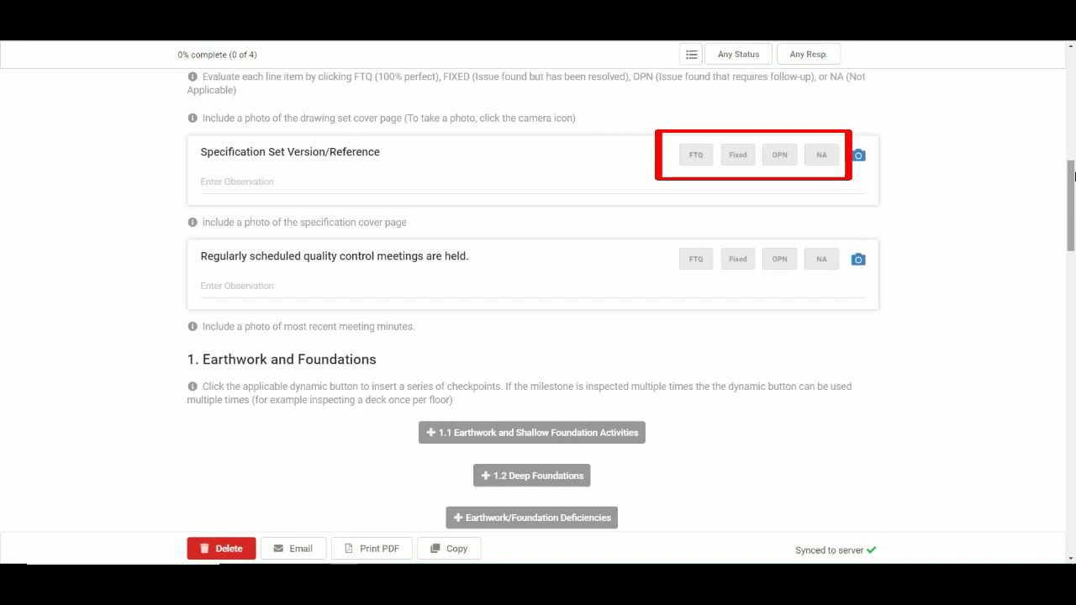
left_click(698, 158)
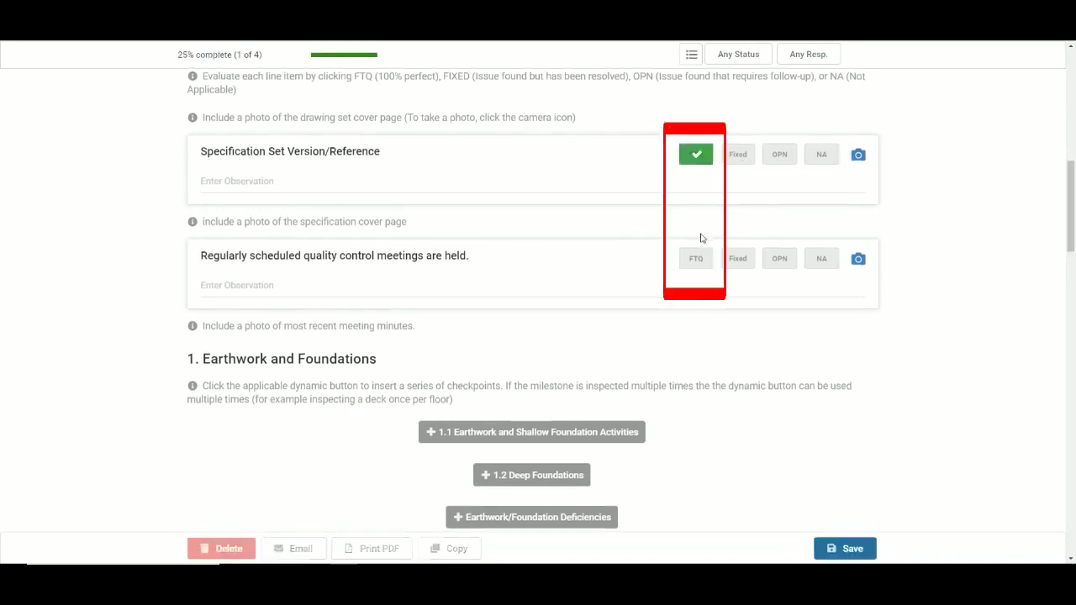
left_click(700, 260)
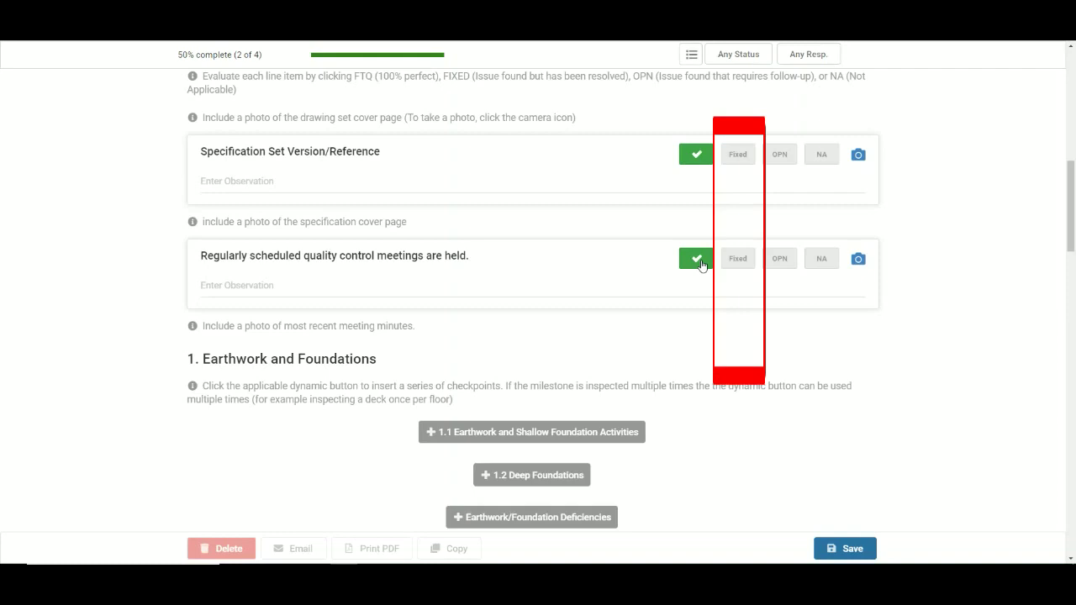
left_click(748, 159)
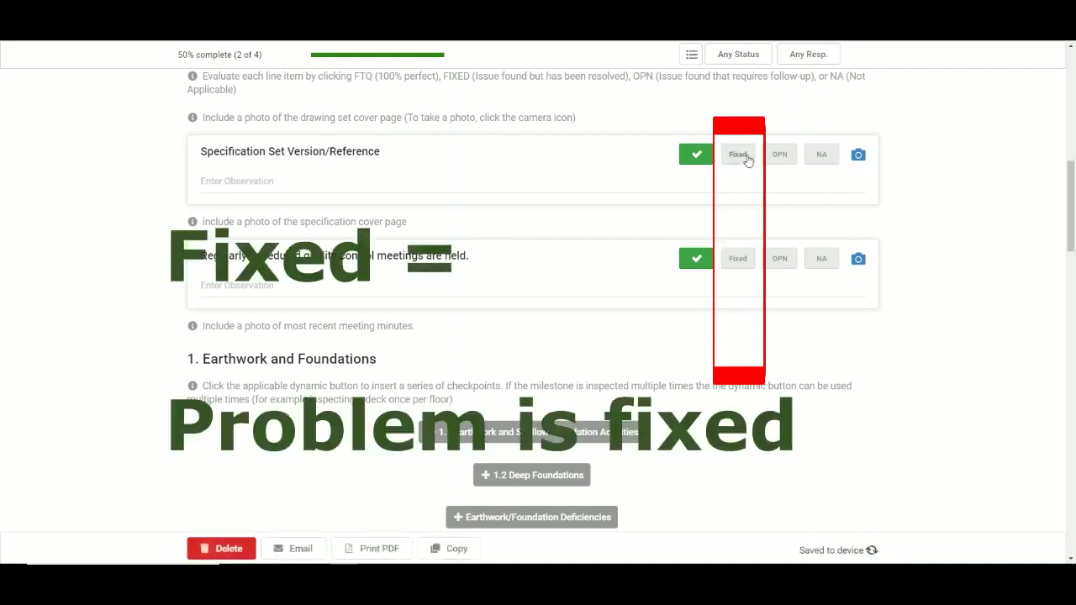
left_click(739, 339)
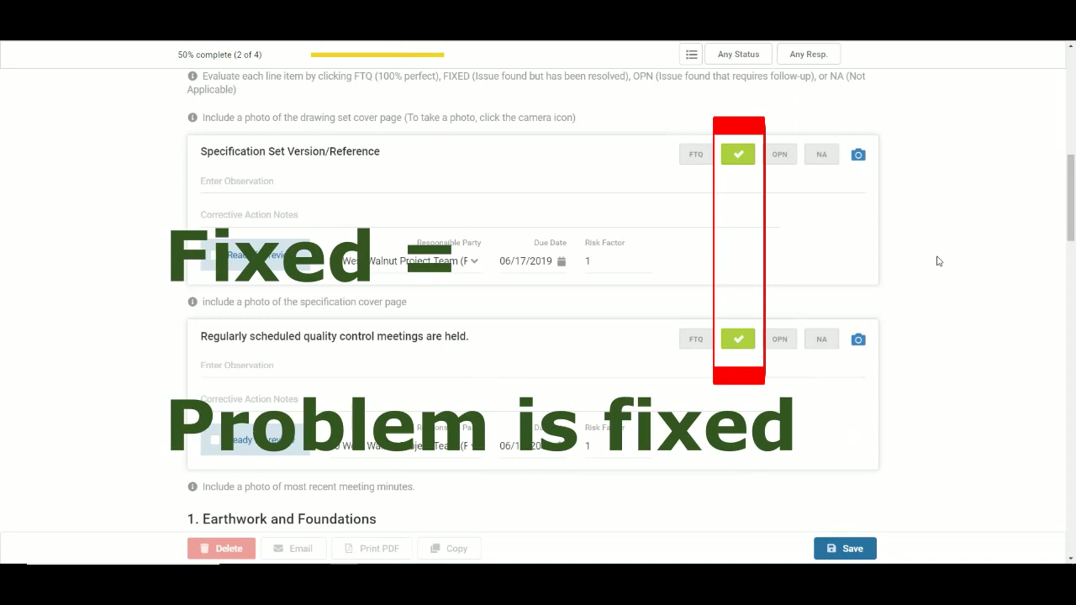
Rate the Specification Set Version/Reference and regularly scheduled quality control meetings items as OPN.
left_click(789, 159)
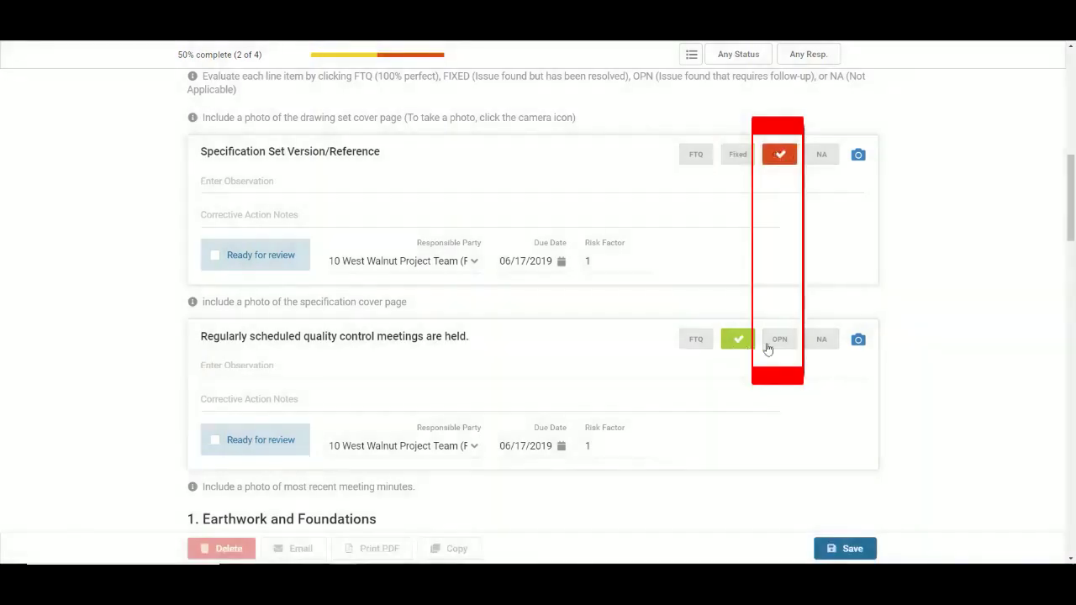
left_click(780, 341)
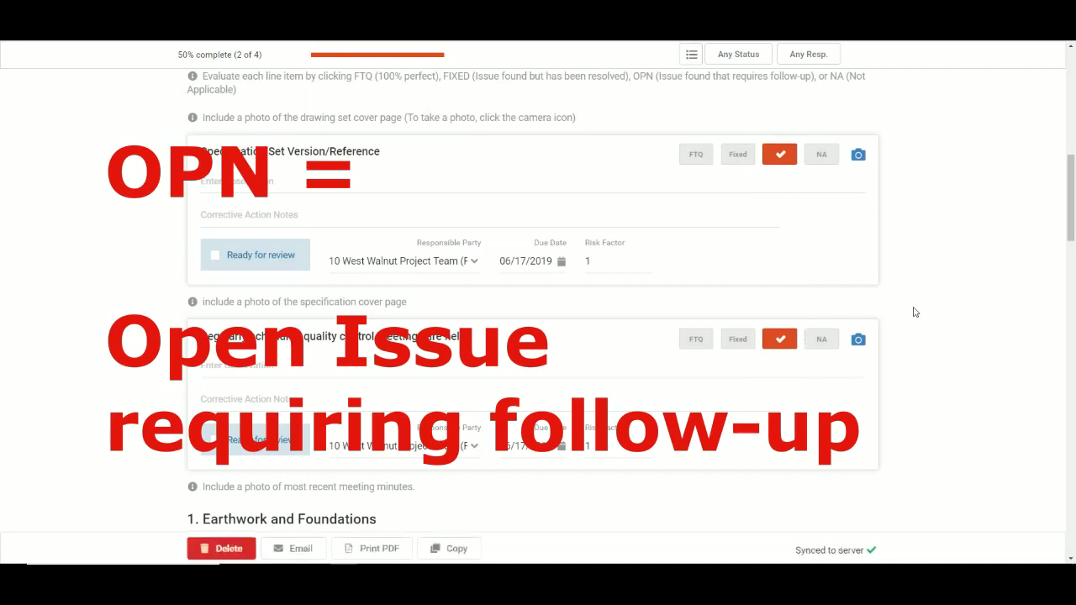
Enter the observation "Notes about the issue" for Specification Set Version/Reference and attach a photo to that item.
left_click(224, 185)
type("Notes about the i")
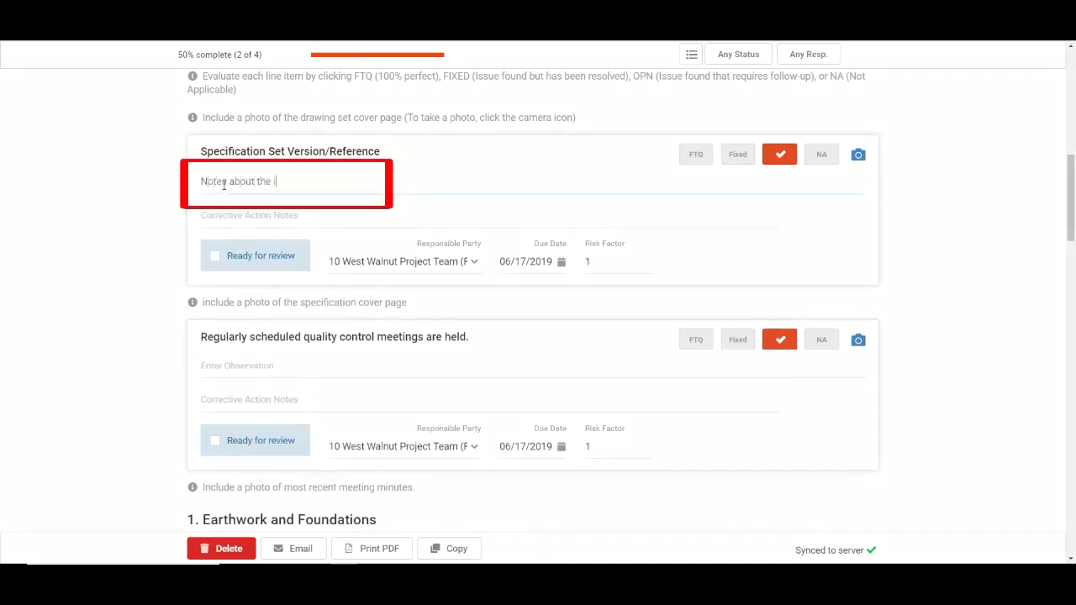
type("ssue")
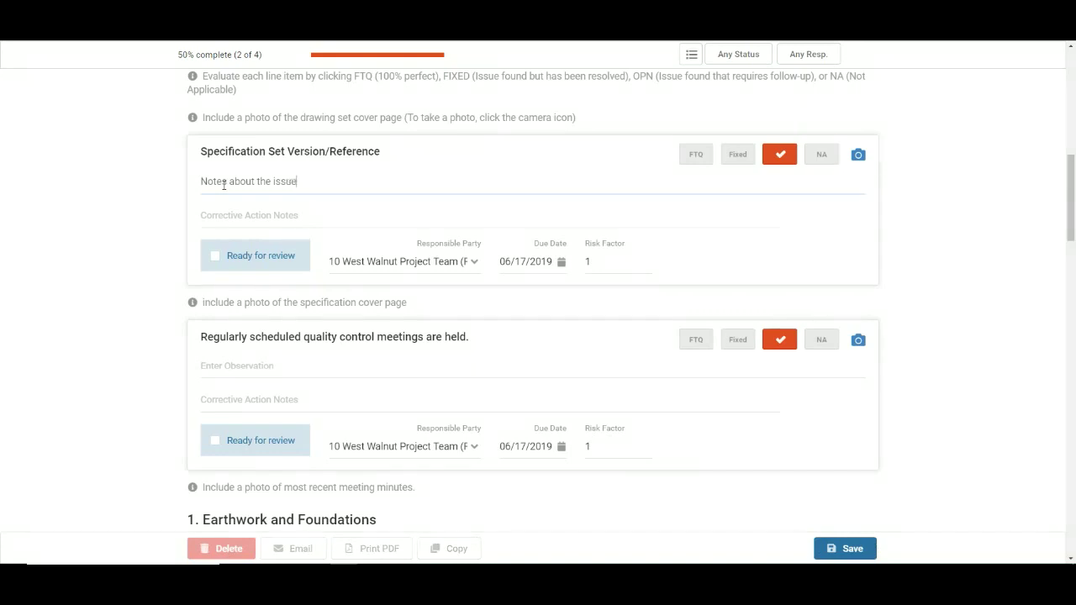
left_click(858, 156)
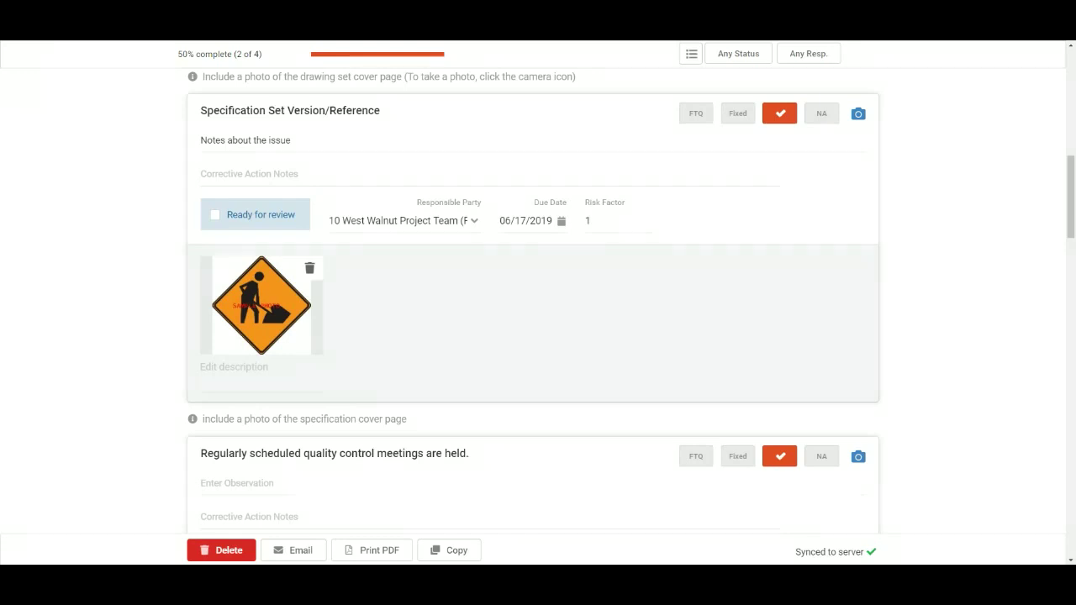
Insert the 1.1 Earthwork and Shallow Foundation Activities checkpoints in the Earthwork and Foundations section.
left_click_drag(1070, 177, 1064, 257)
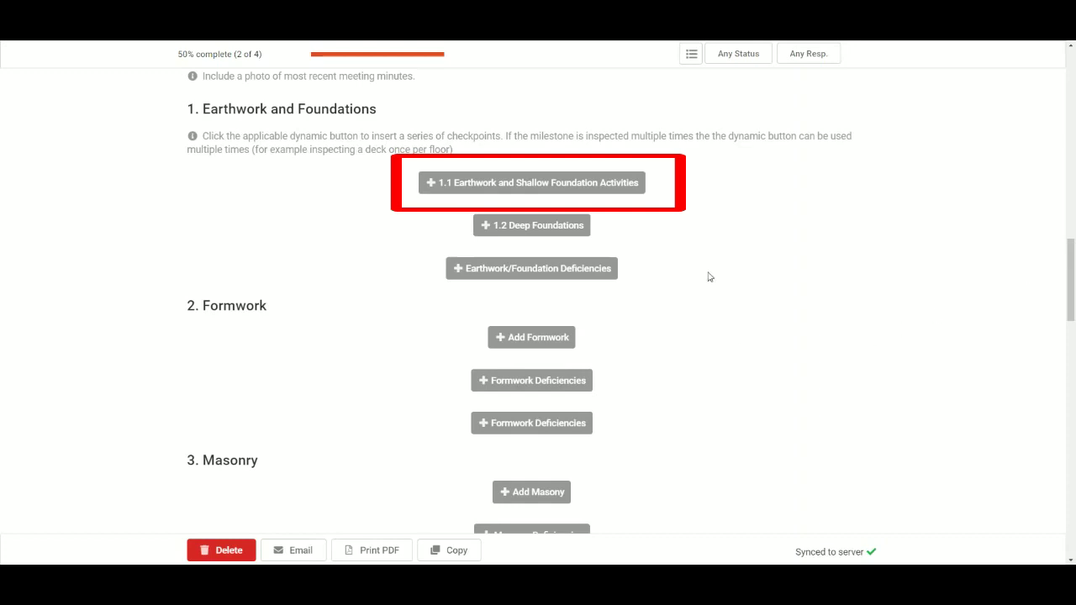
left_click(581, 184)
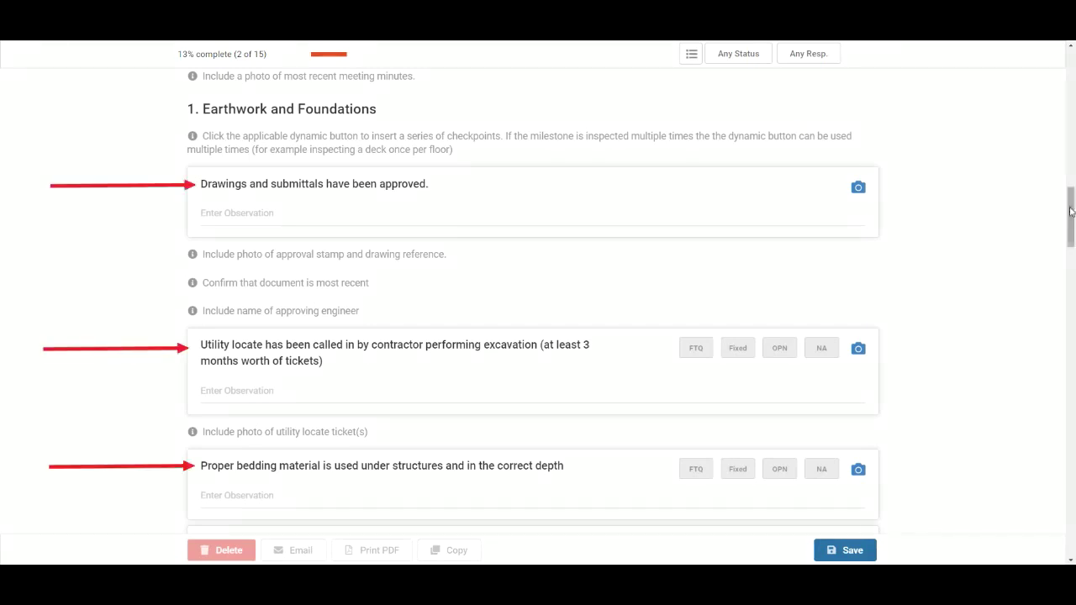
Jump to the Add Roofing entry using the checklist's section outline.
left_click_drag(1070, 210, 1073, 68)
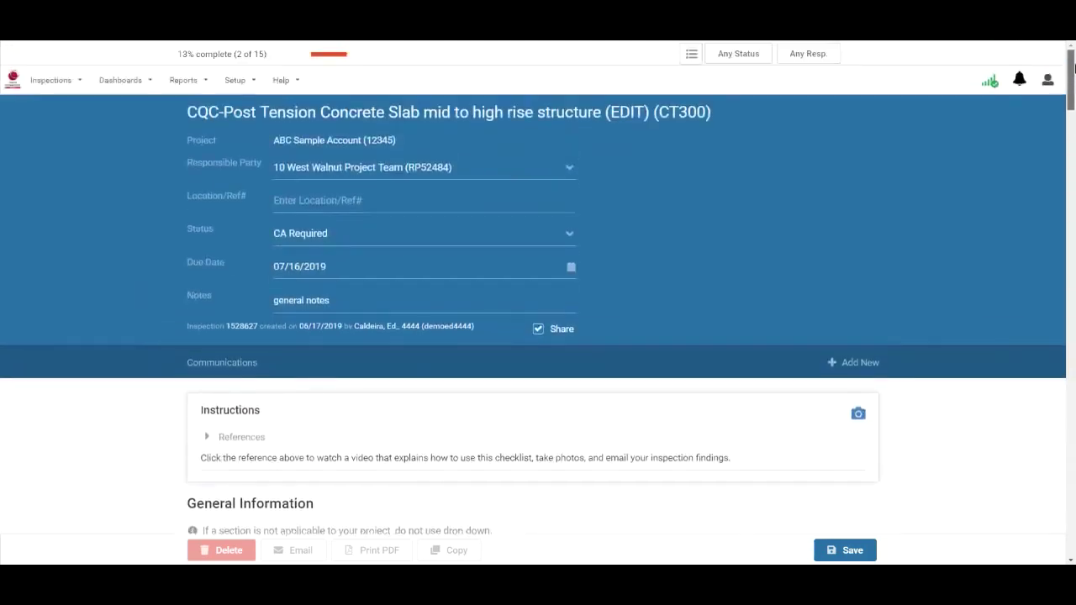
left_click(691, 56)
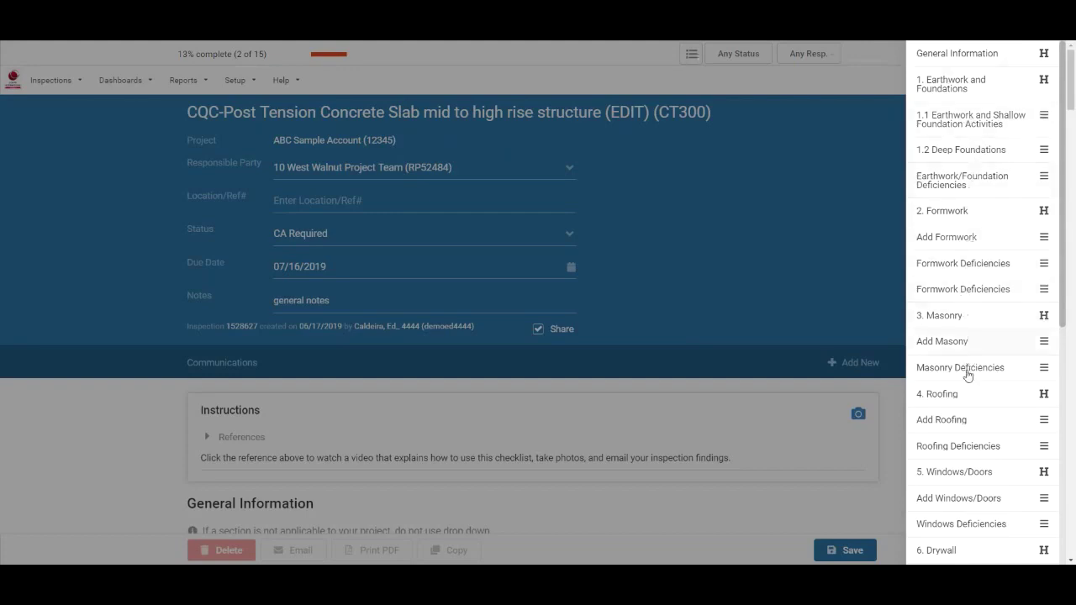
left_click(955, 426)
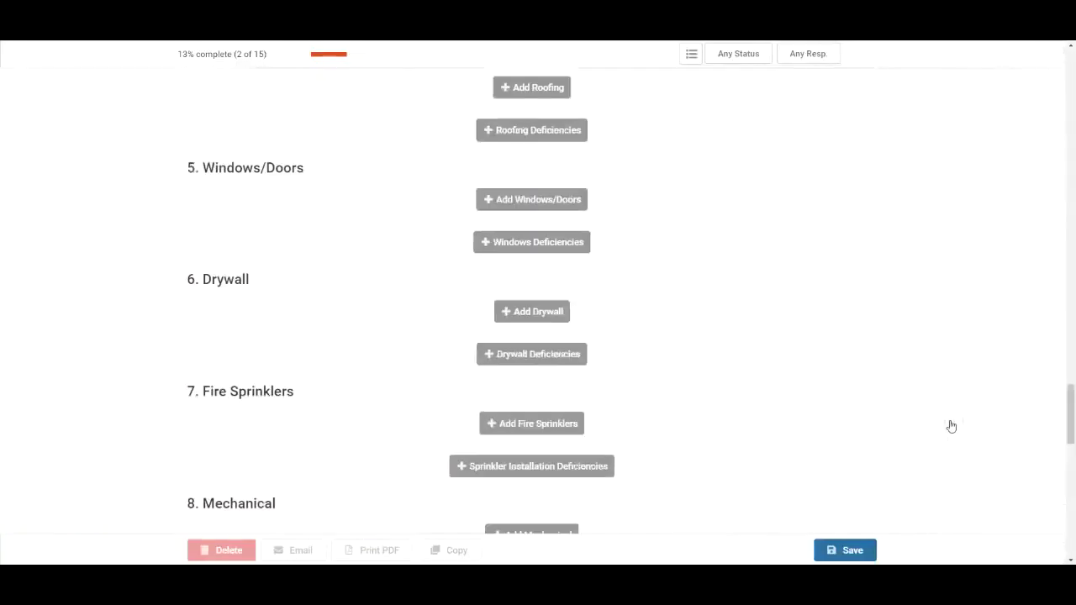